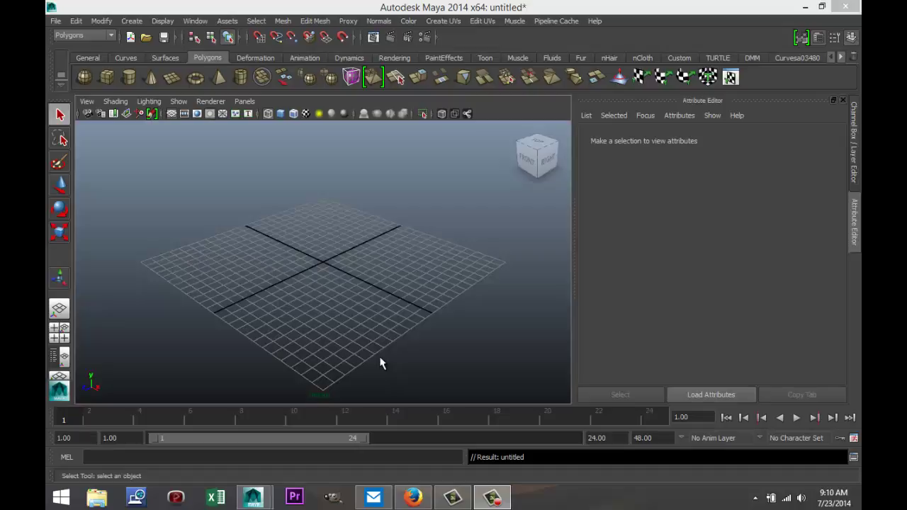
Step: Create a polygon cylinder on the grid and show it in shaded mode
alt+drag(405, 326, 420, 316)
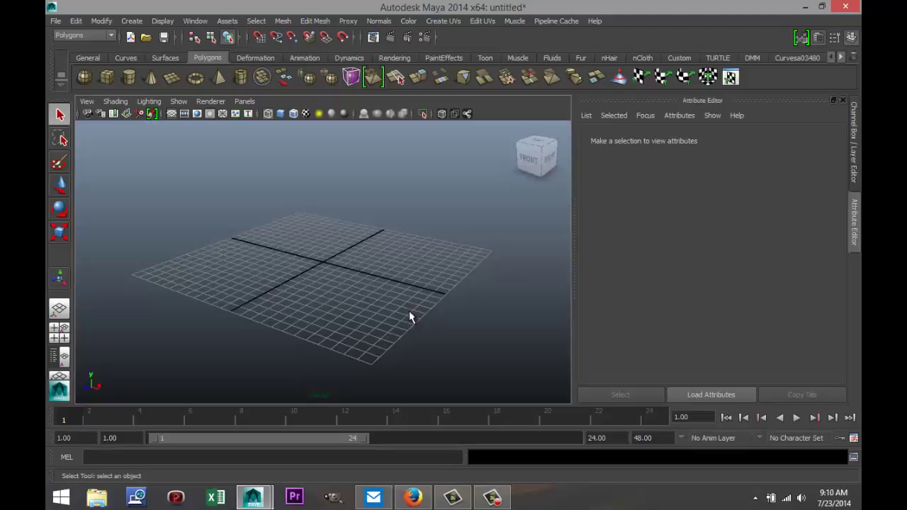
mouse_move(408, 312)
alt+middle_down()
mouse_move(413, 289)
mouse_move(415, 304)
alt+middle_up()
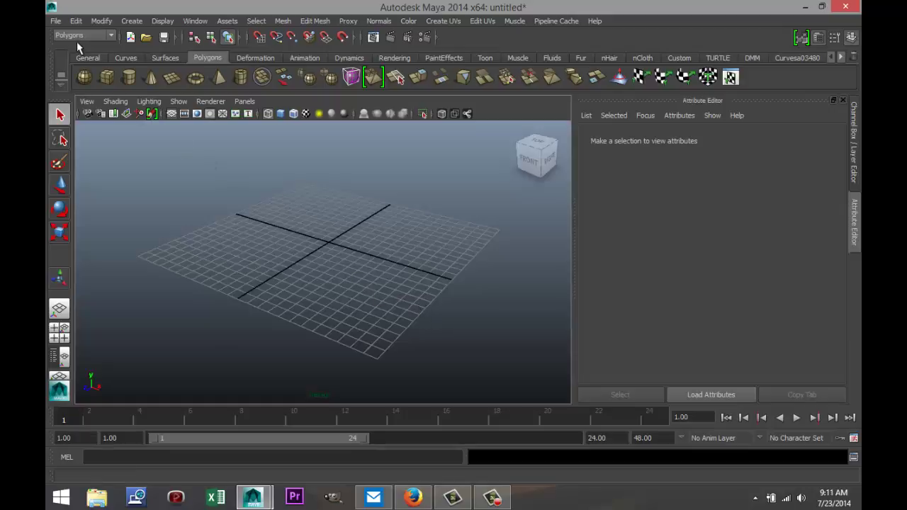
click(130, 79)
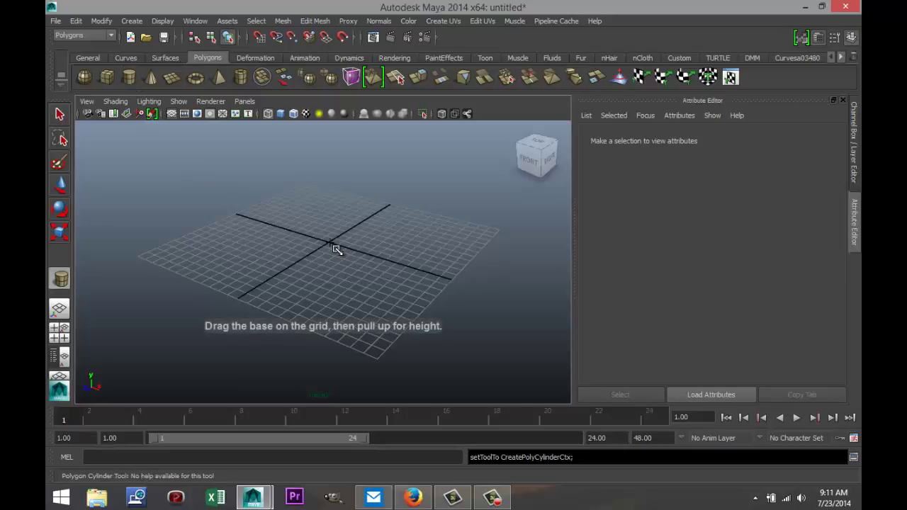
drag(339, 251, 369, 142)
key(5)
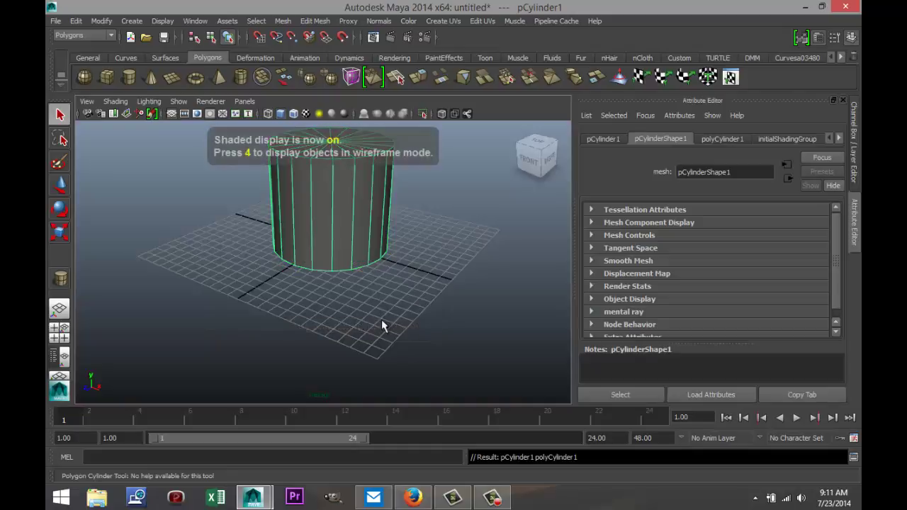
Step: Set the cylinder's Subdivisions Axis to 40 in polyCylinder1
alt+drag(391, 326, 387, 366)
key(q)
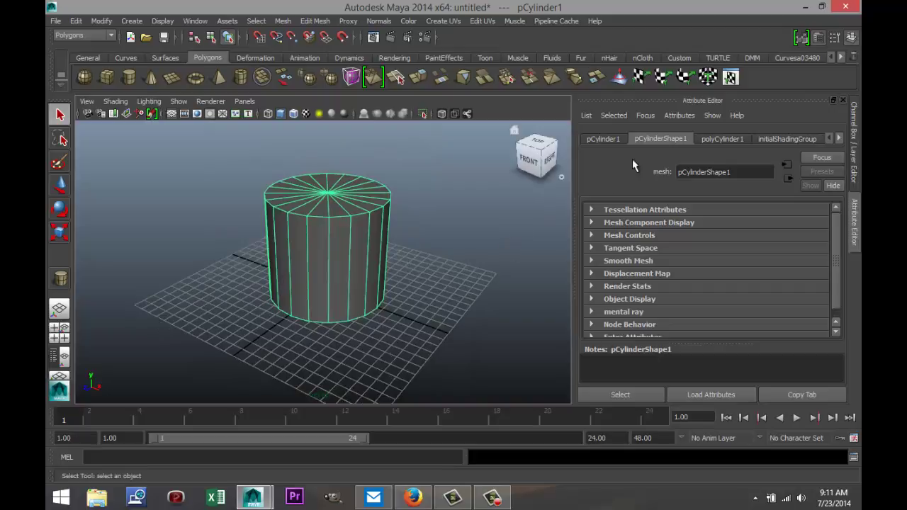
click(722, 140)
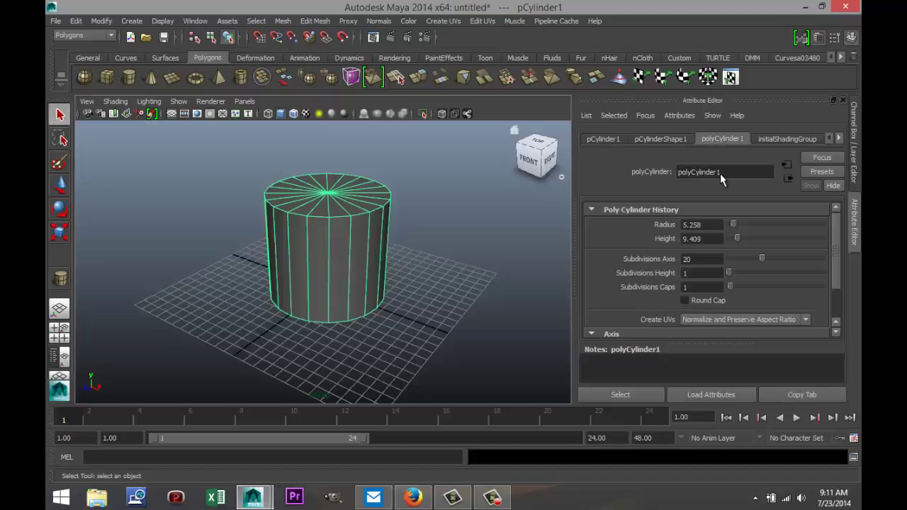
double_click(691, 260)
text(40)
key(Return)
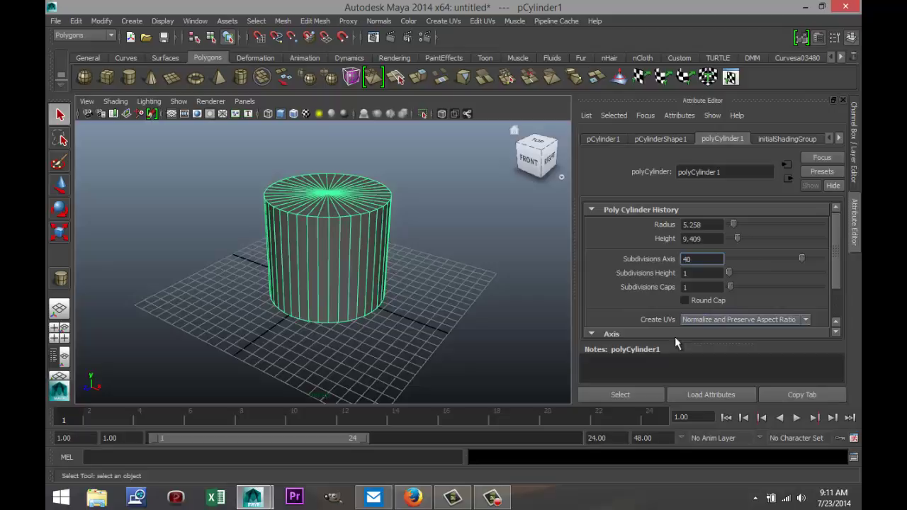
Step: Drag out a polygon plane, pPlane1, across the grid under the cylinder
click(172, 76)
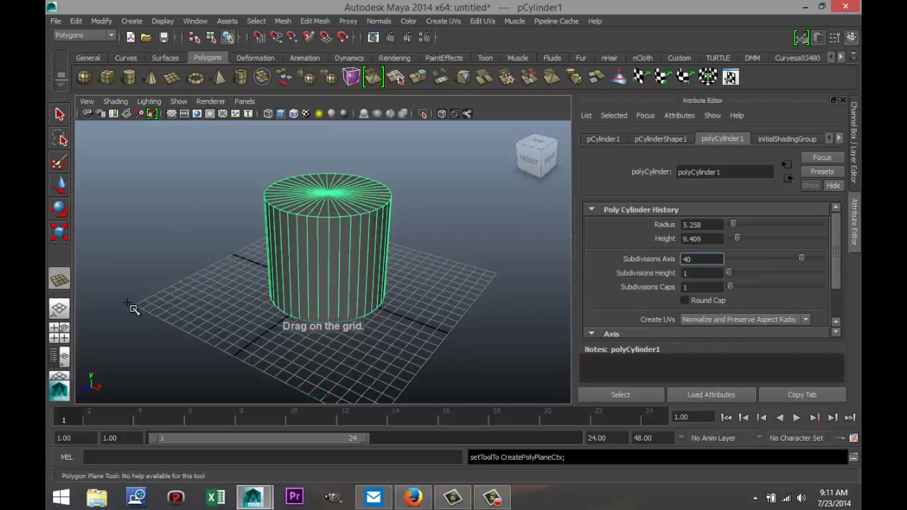
drag(130, 305, 499, 274)
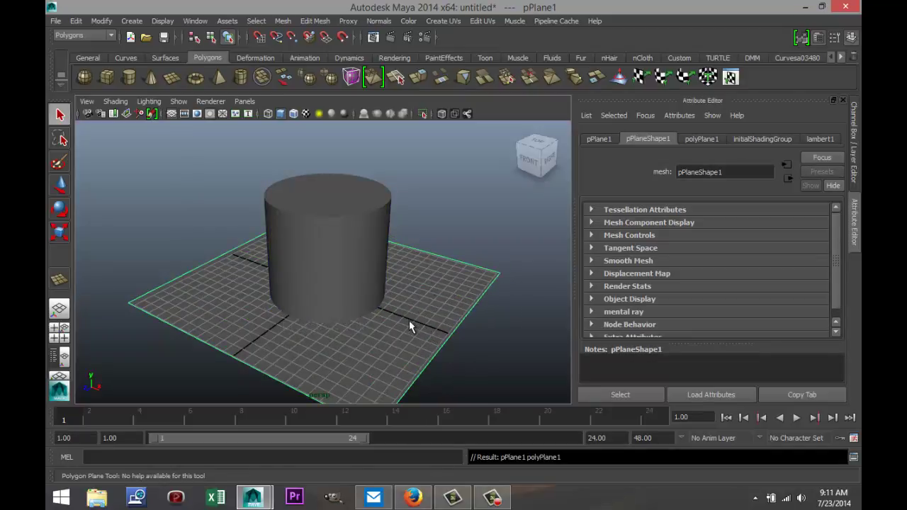
alt+drag(415, 317, 364, 257)
Step: Select the cylinder's side faces and assign them a new Lambert material, lambert2
key(q)
right_click(325, 221)
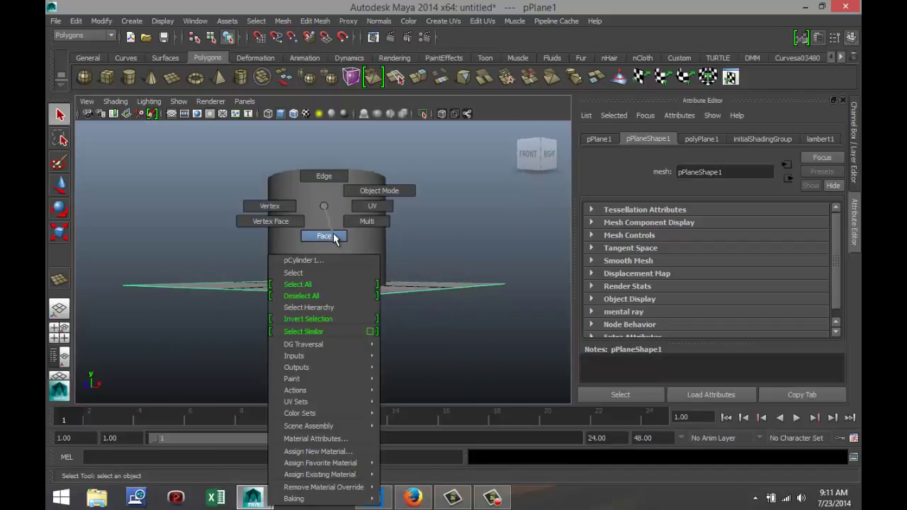
click(331, 233)
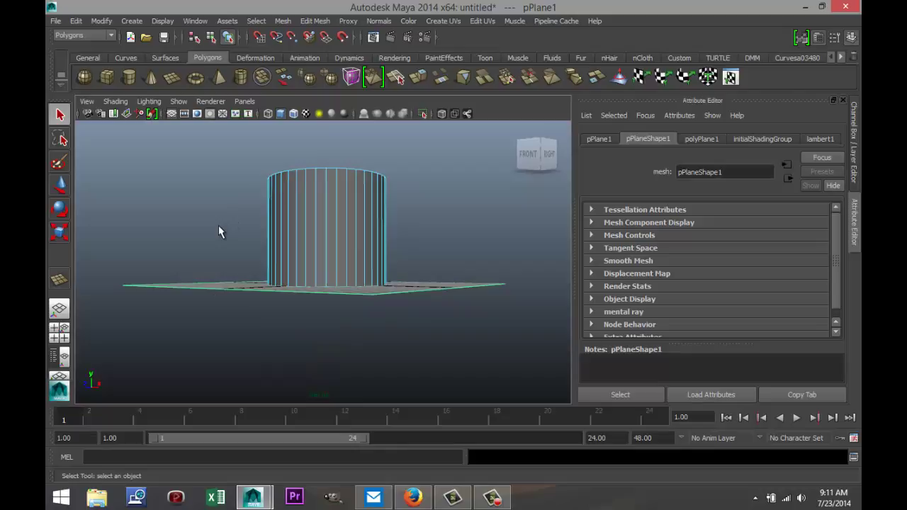
drag(218, 225, 333, 230)
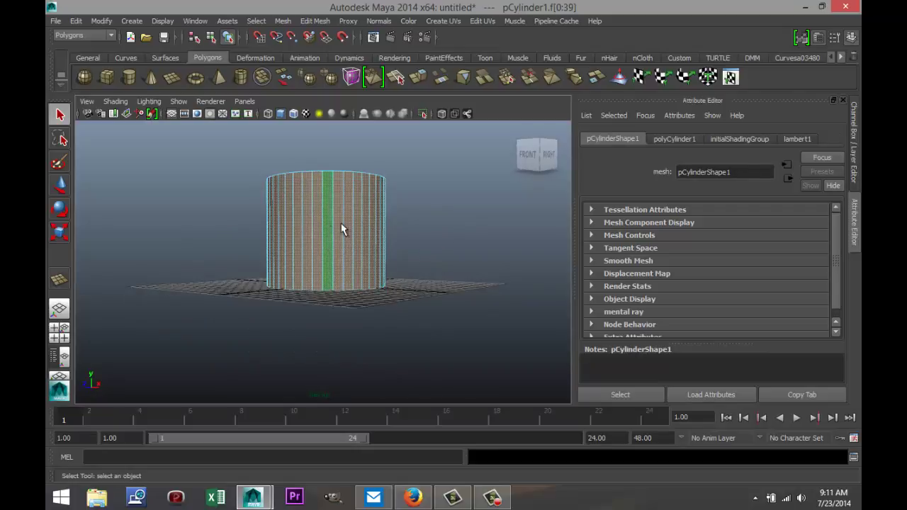
right_drag(335, 205, 352, 456)
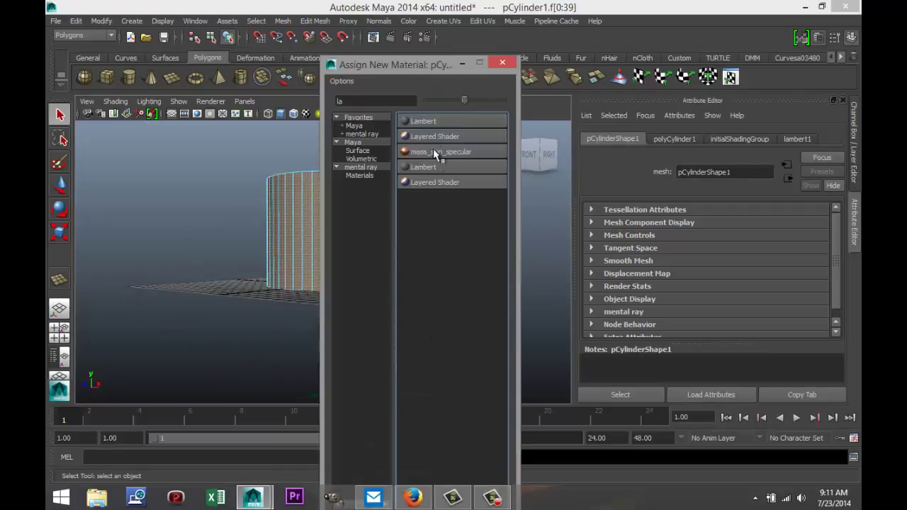
click(444, 120)
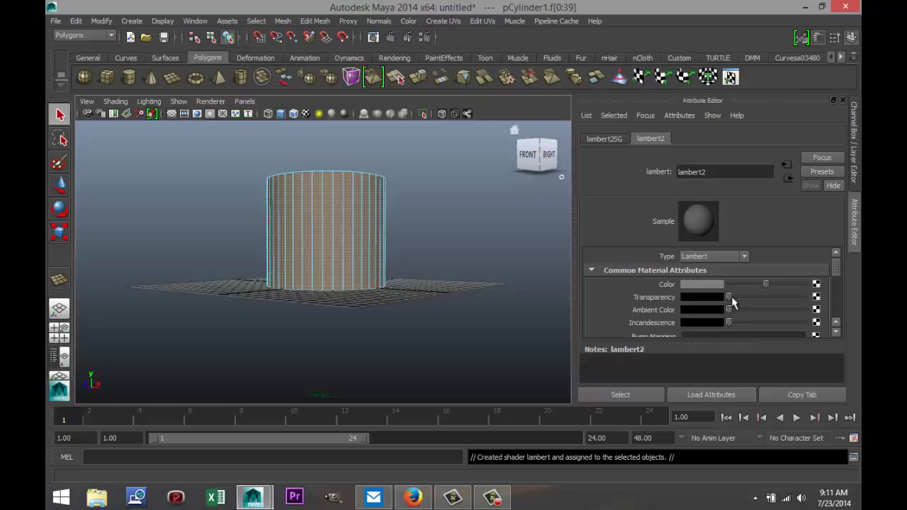
Step: Connect a File texture loading brick wall.jpg from the Desktop to lambert2's Color
click(815, 284)
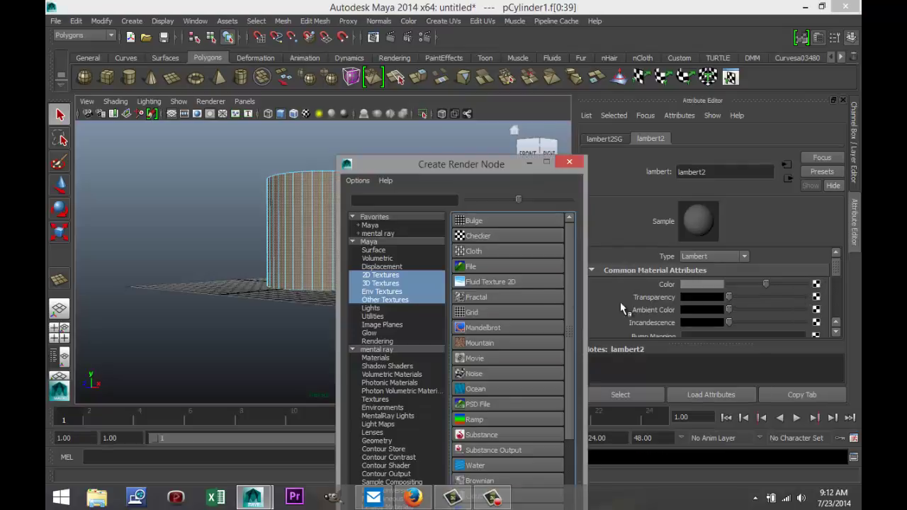
click(460, 266)
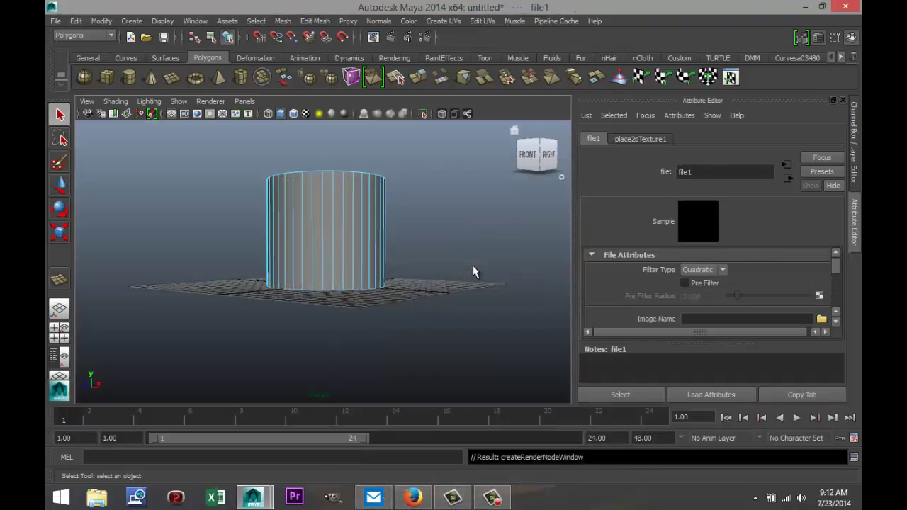
click(821, 320)
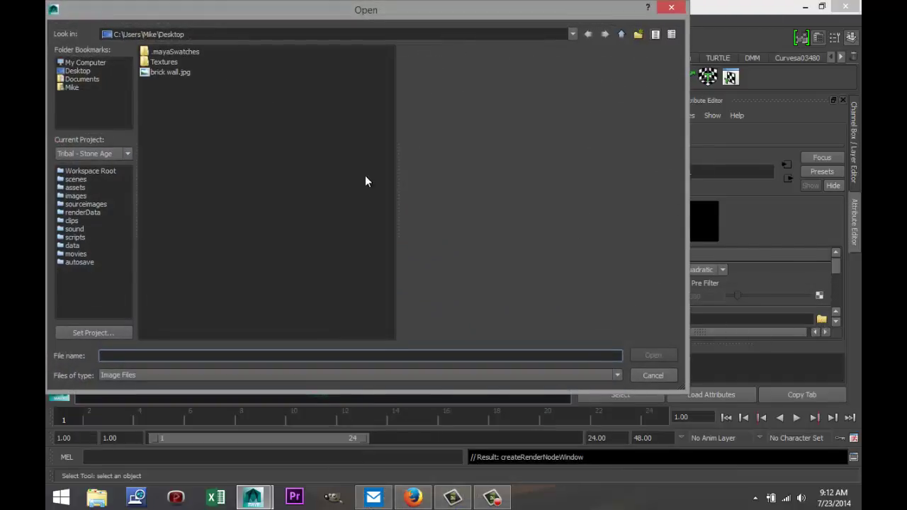
click(174, 73)
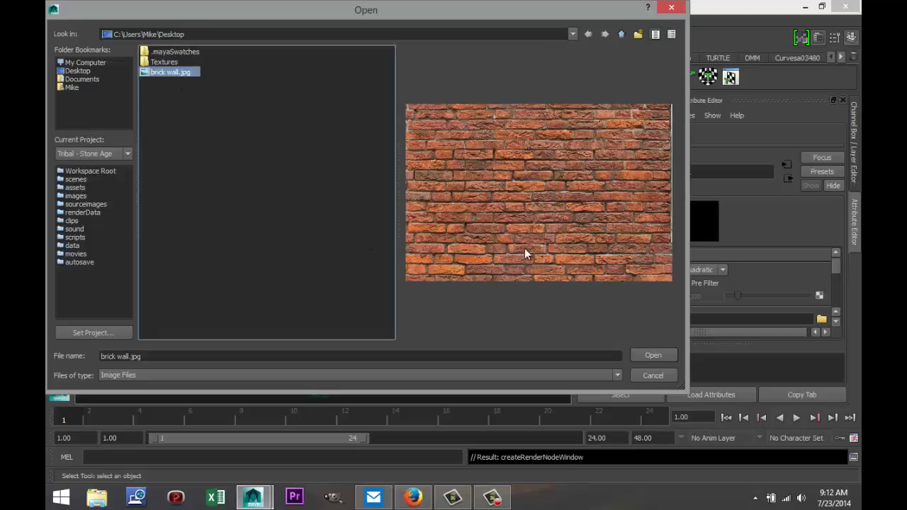
click(653, 356)
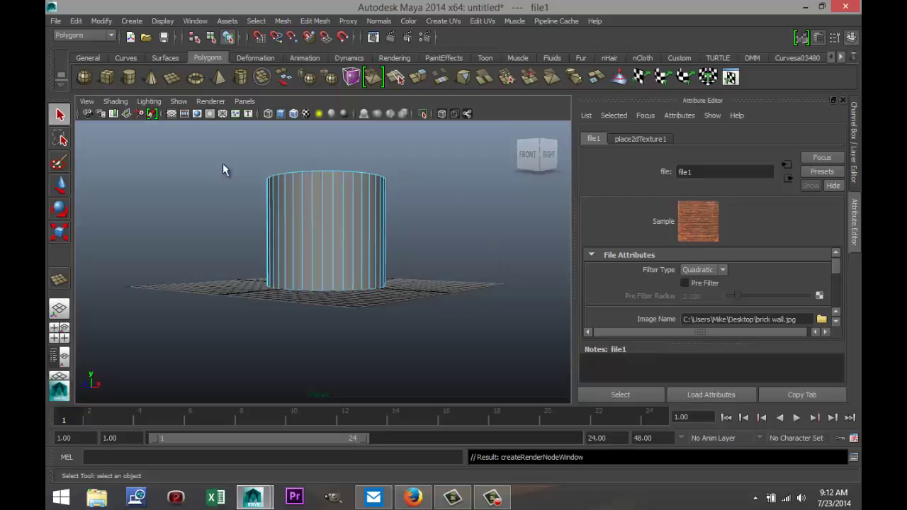
Step: Turn on textured display to show the bricks, then reselect the cylinder's side faces
click(306, 114)
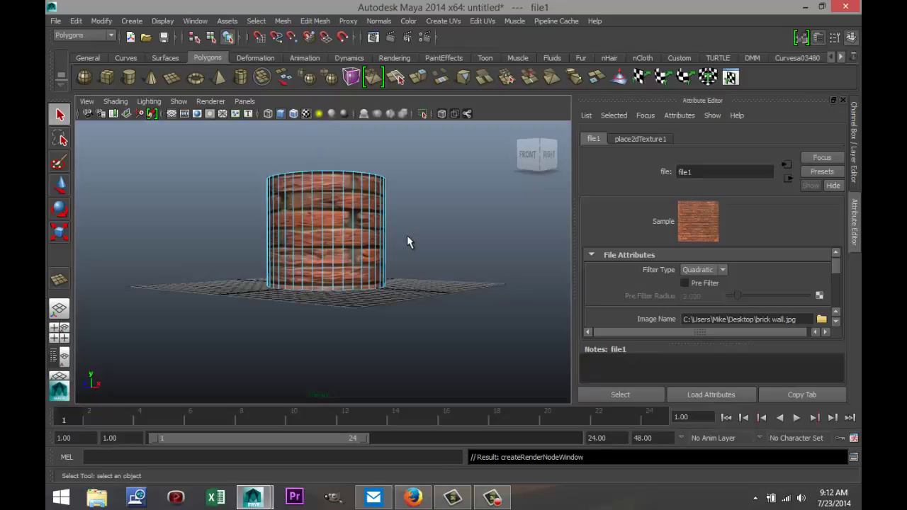
alt+drag(407, 242, 427, 235)
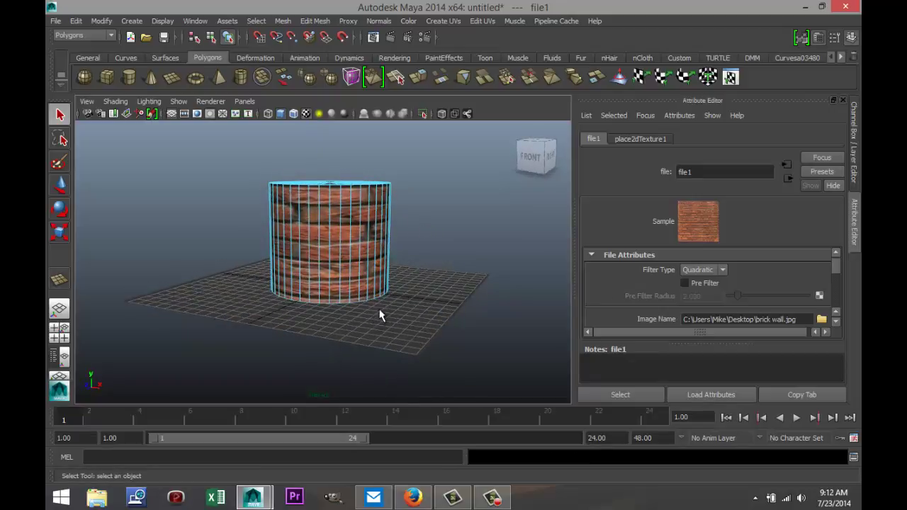
click(441, 224)
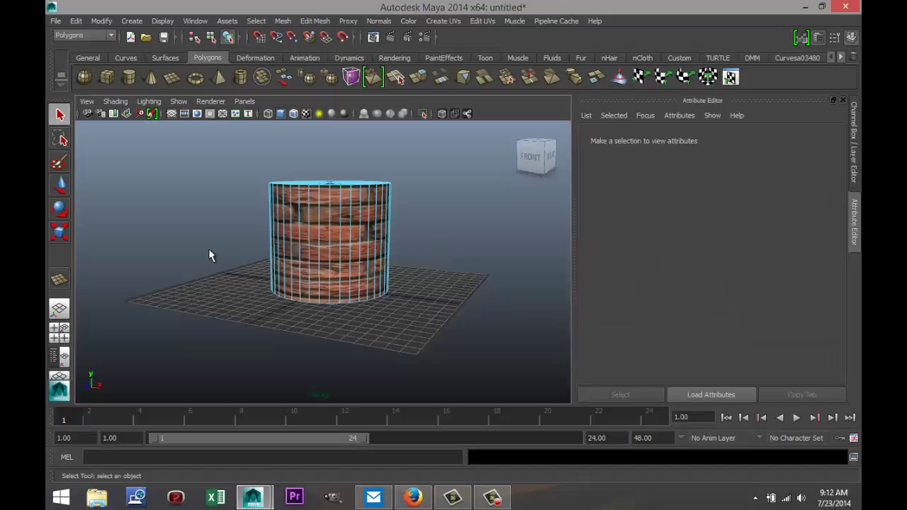
drag(182, 240, 453, 237)
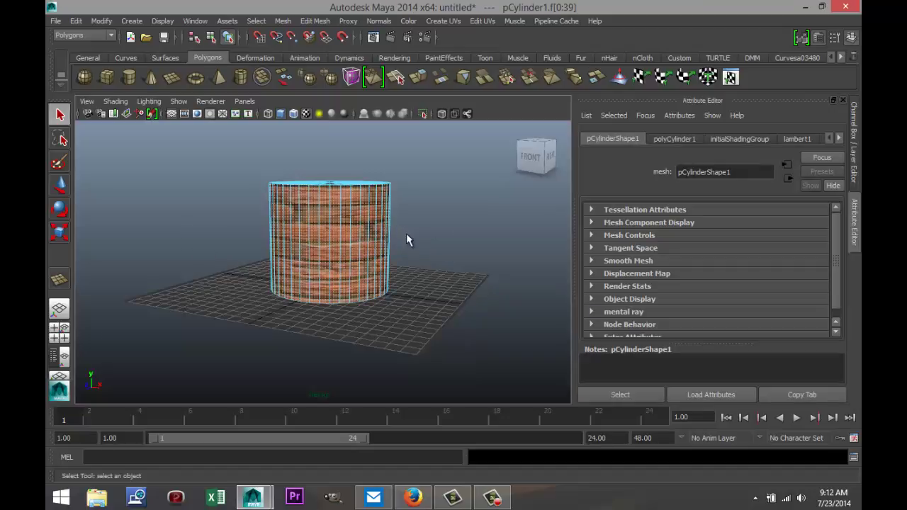
Step: Add a File texture, file2, loading brick wall.jpg as lambert1's Bump Mapping
click(799, 139)
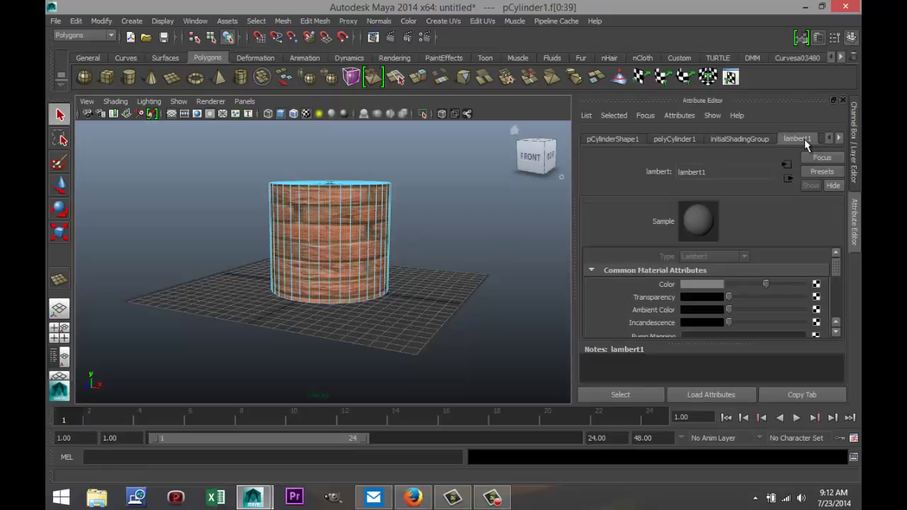
click(835, 333)
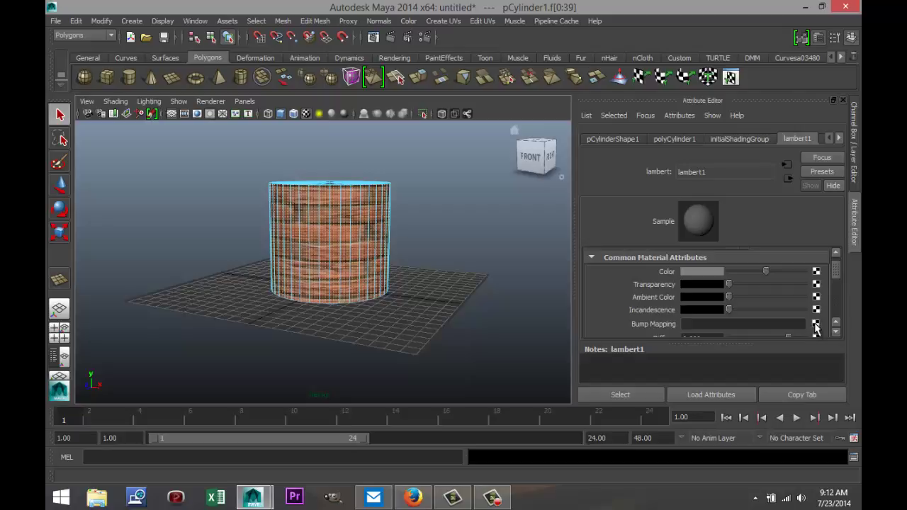
click(815, 324)
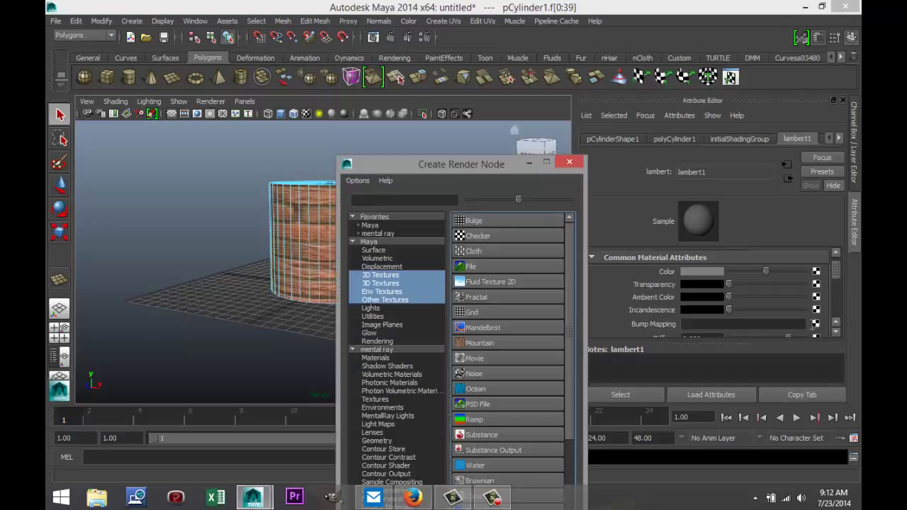
click(478, 266)
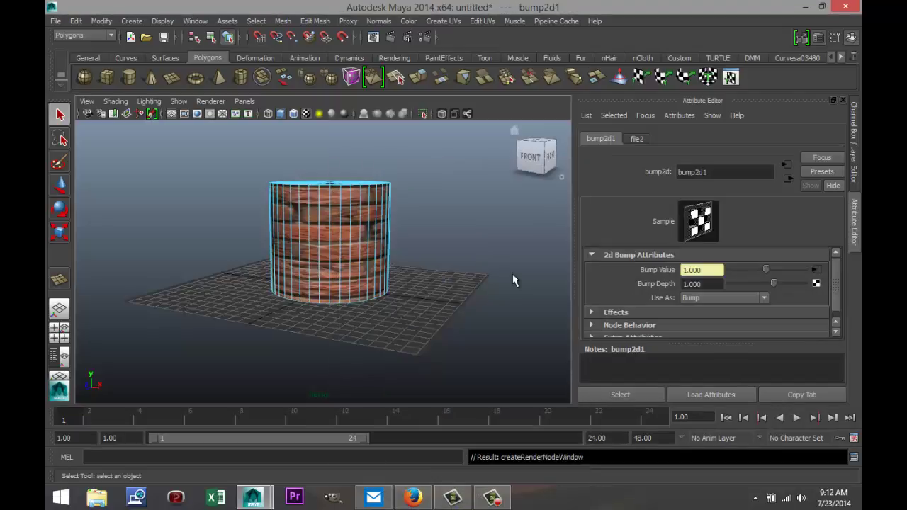
click(816, 271)
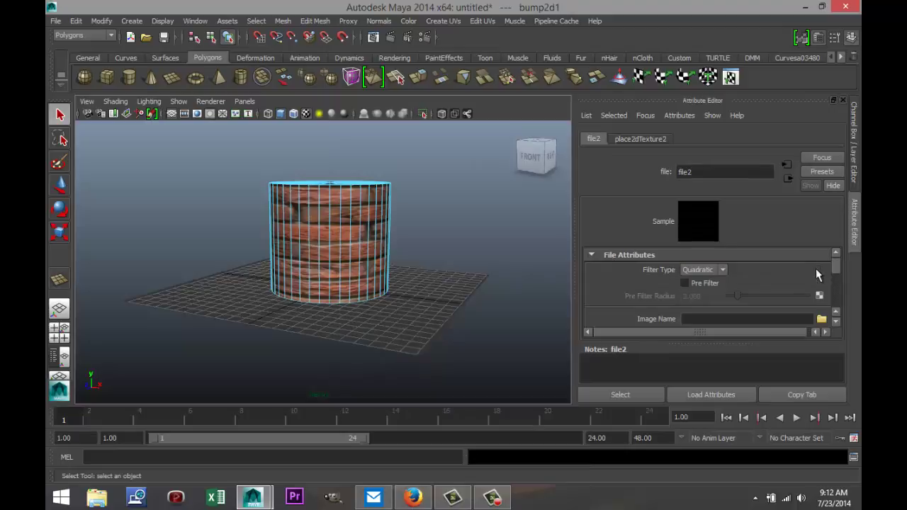
click(821, 319)
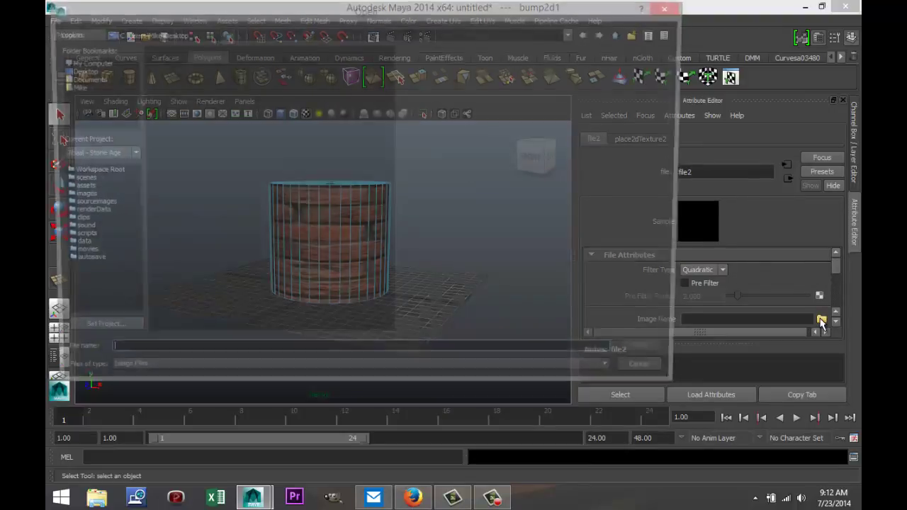
click(171, 74)
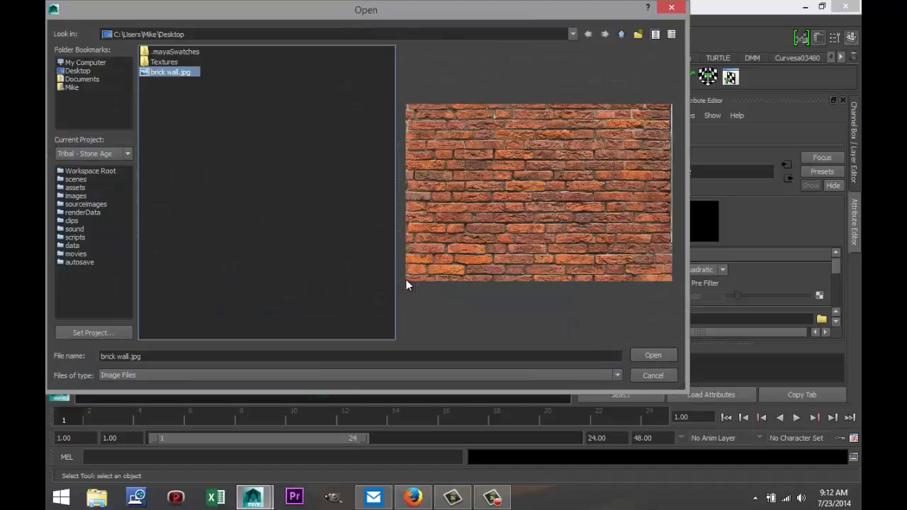
click(652, 356)
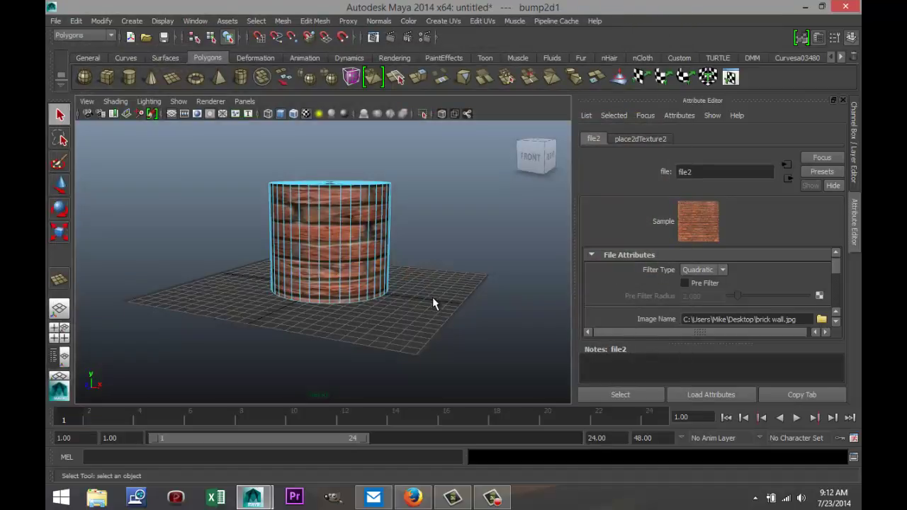
Step: Select all of the cylinder's faces
mouse_move(431, 304)
alt+mouse_down()
mouse_move(457, 284)
mouse_move(435, 304)
mouse_move(440, 318)
alt+mouse_up()
scroll(435, 305, down, 3)
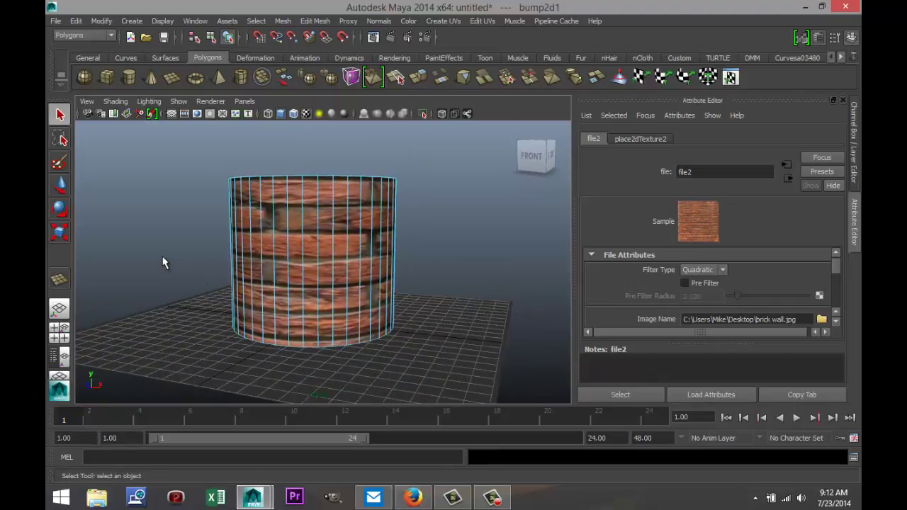
drag(163, 259, 488, 252)
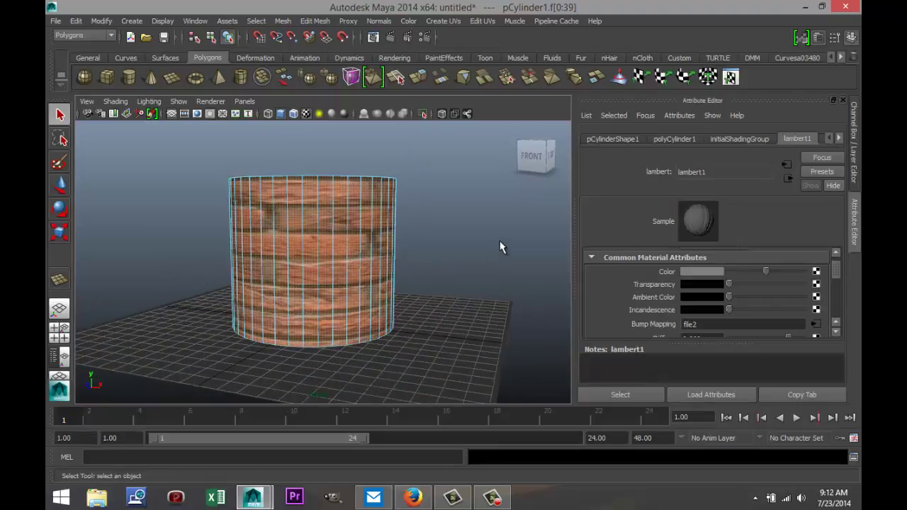
Step: Apply a cylindrical UV mapping, polyCylProj1, to the cylinder, then deselect it
click(449, 23)
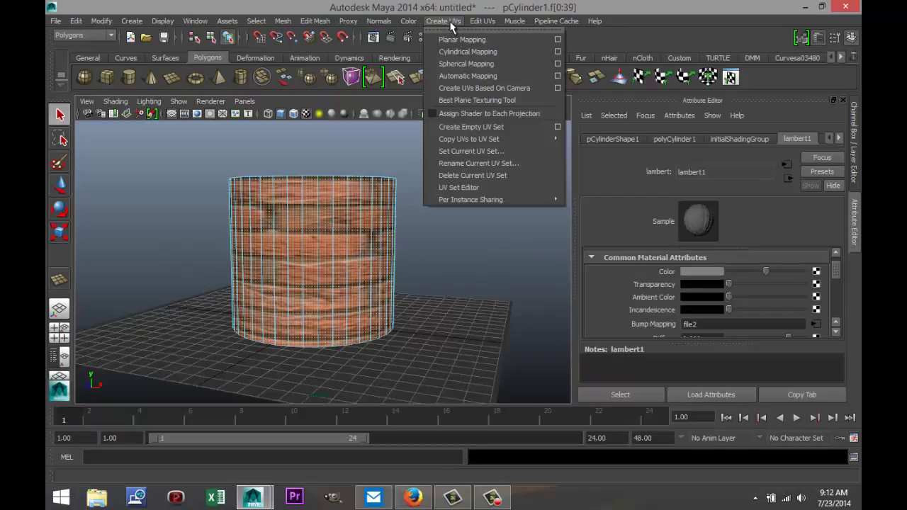
click(495, 55)
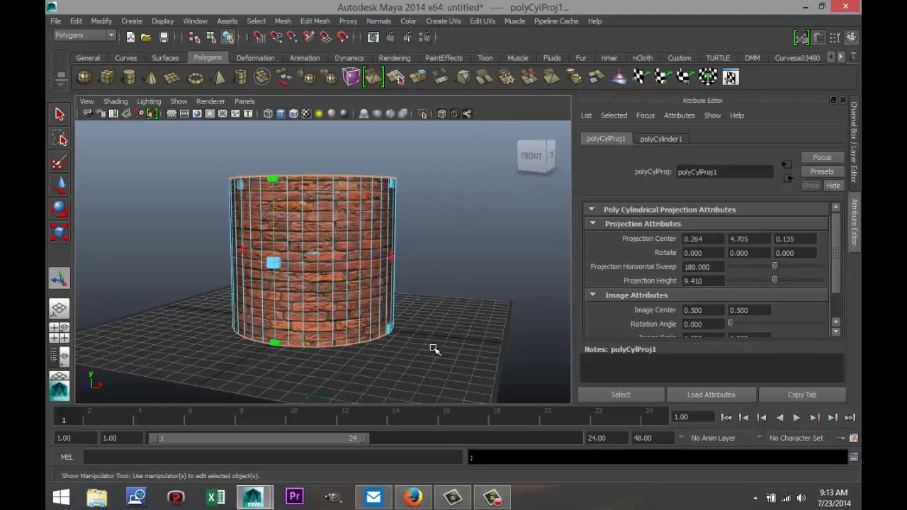
click(481, 269)
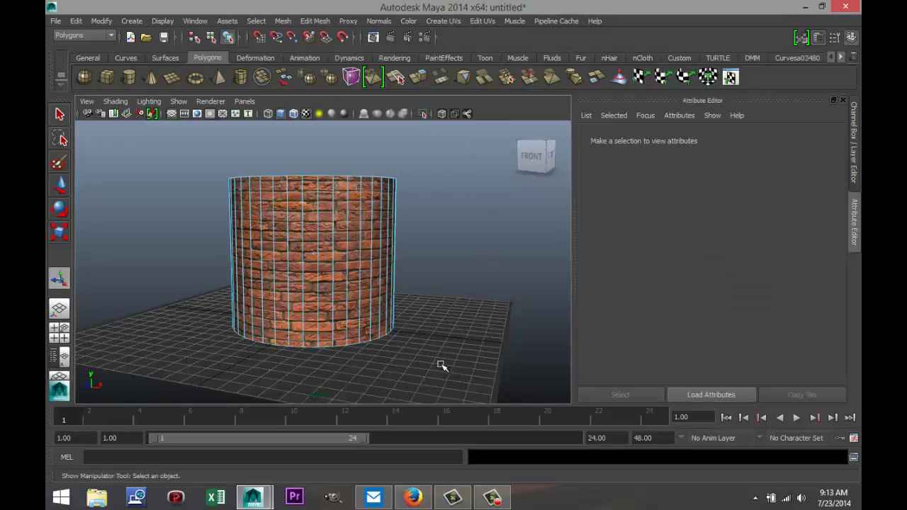
alt+drag(441, 364, 451, 362)
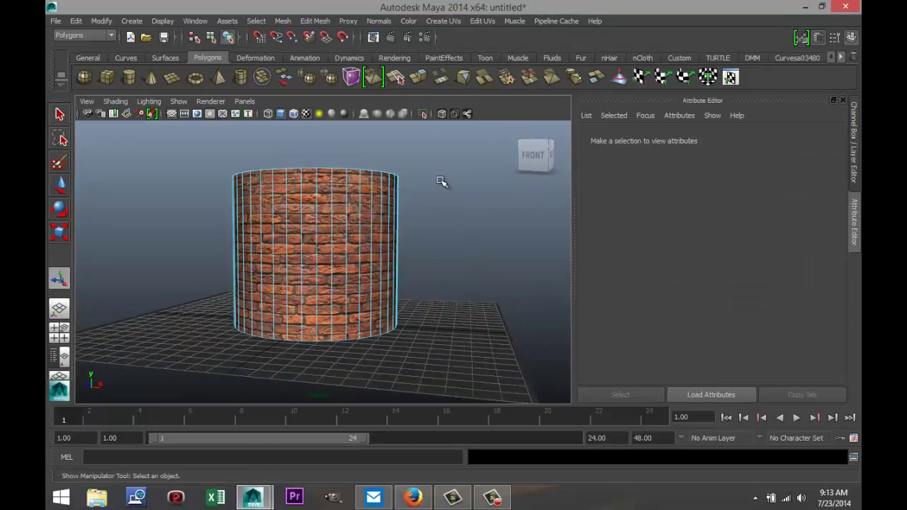
click(424, 37)
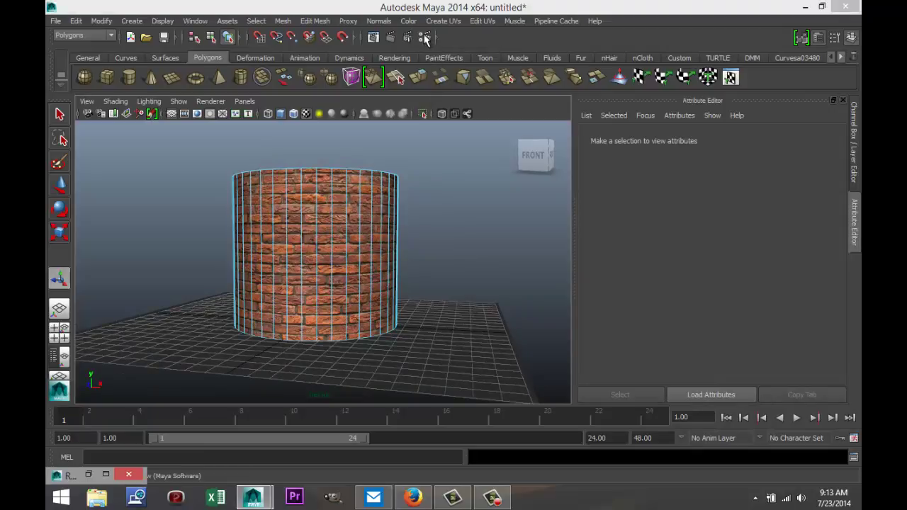
Step: Switch the renderer to mental ray and raise sampling quality to 0.61
click(107, 478)
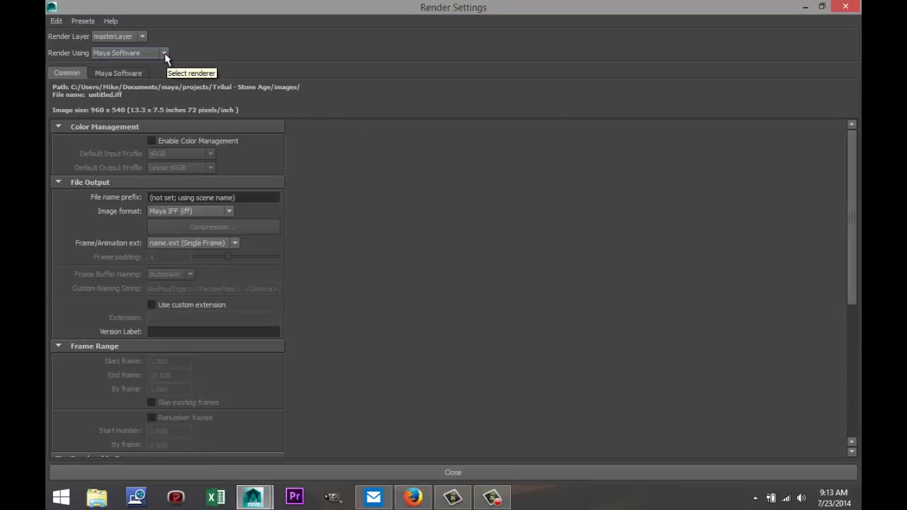
click(164, 53)
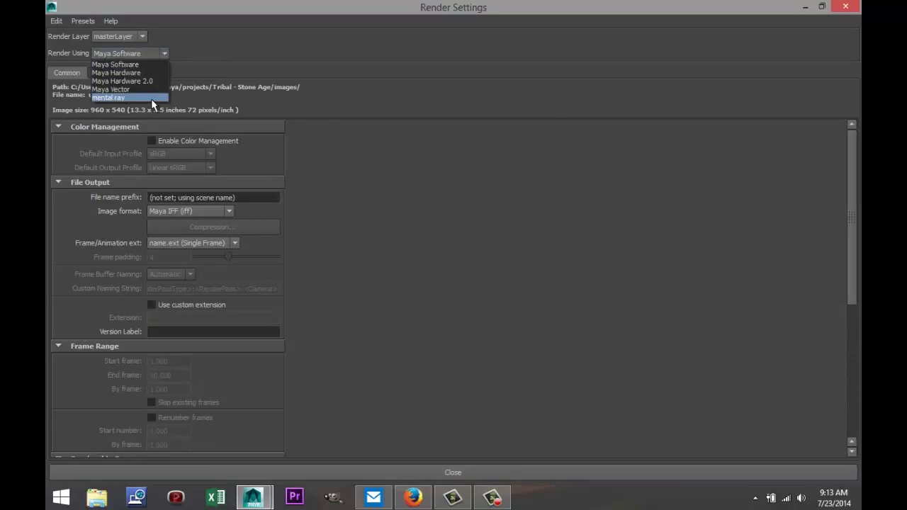
click(151, 98)
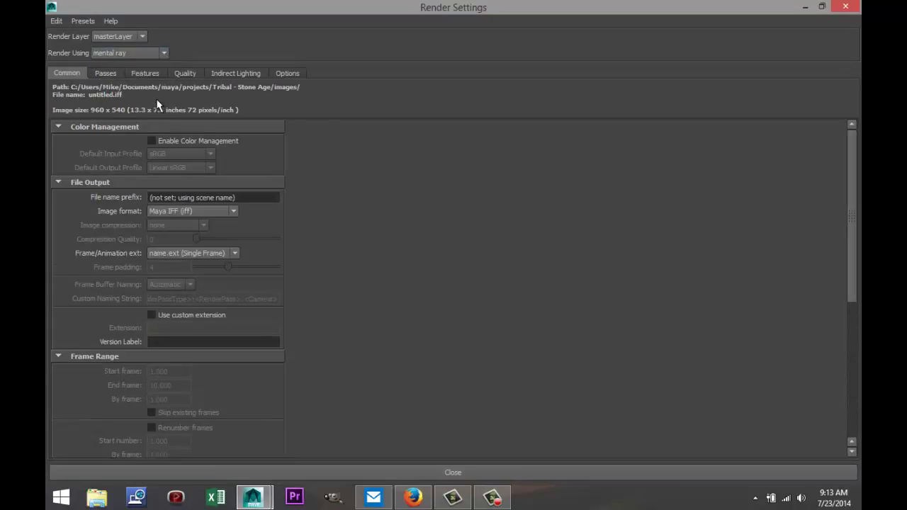
click(187, 73)
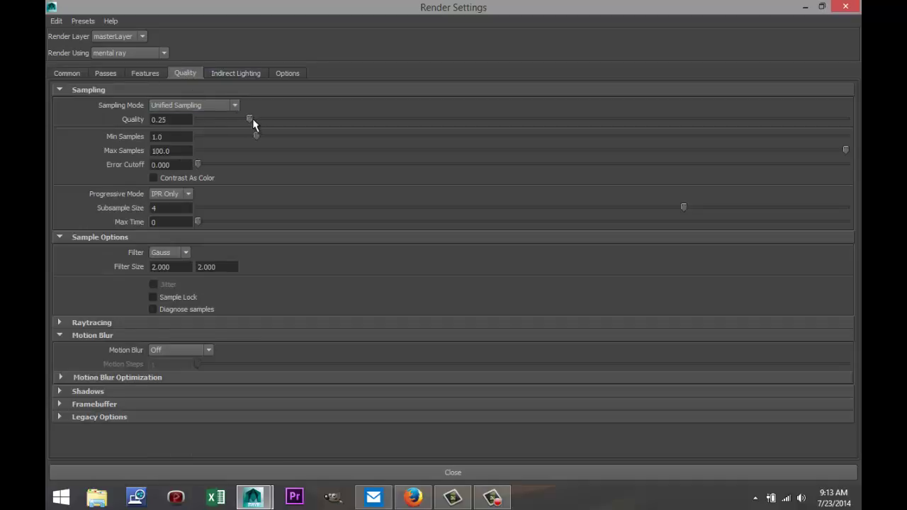
drag(252, 119, 547, 123)
Step: Set the image size preset to HD 720 (1280 x 720)
click(68, 73)
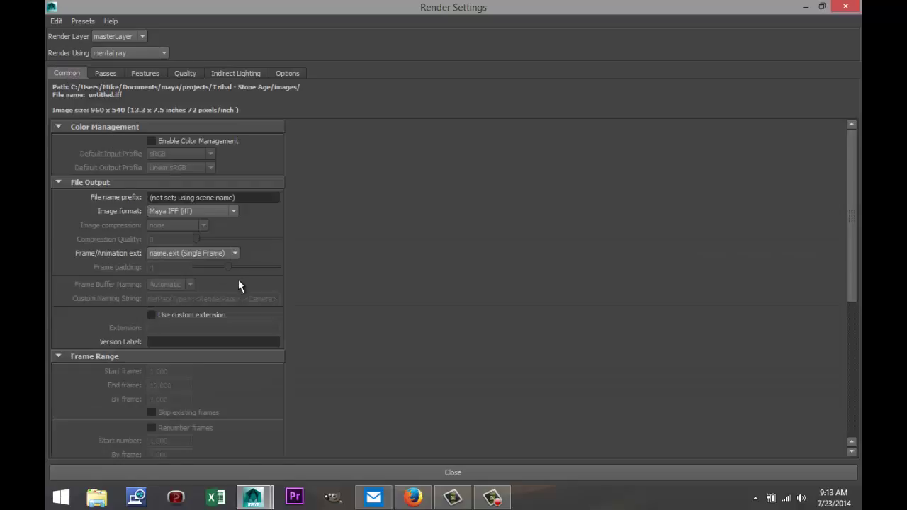
scroll(240, 280, down, 3)
scroll(243, 297, down, 3)
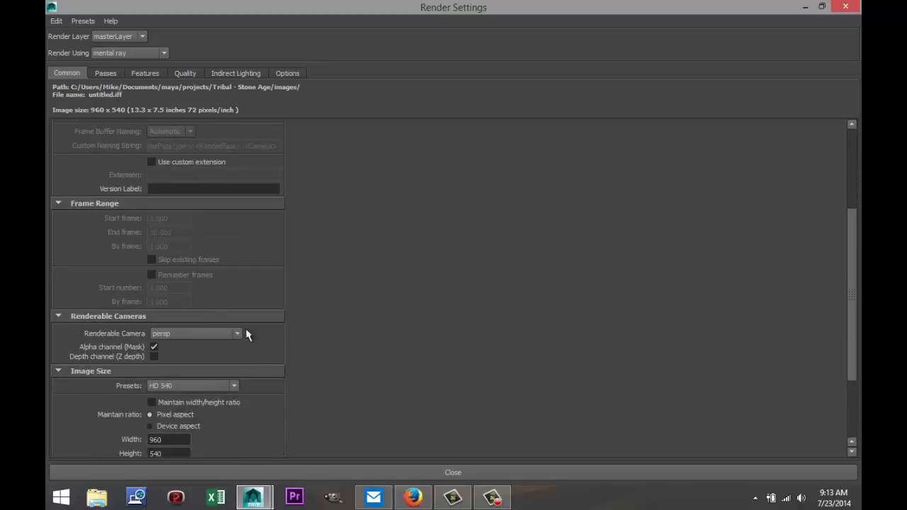
scroll(242, 325, down, 3)
click(236, 314)
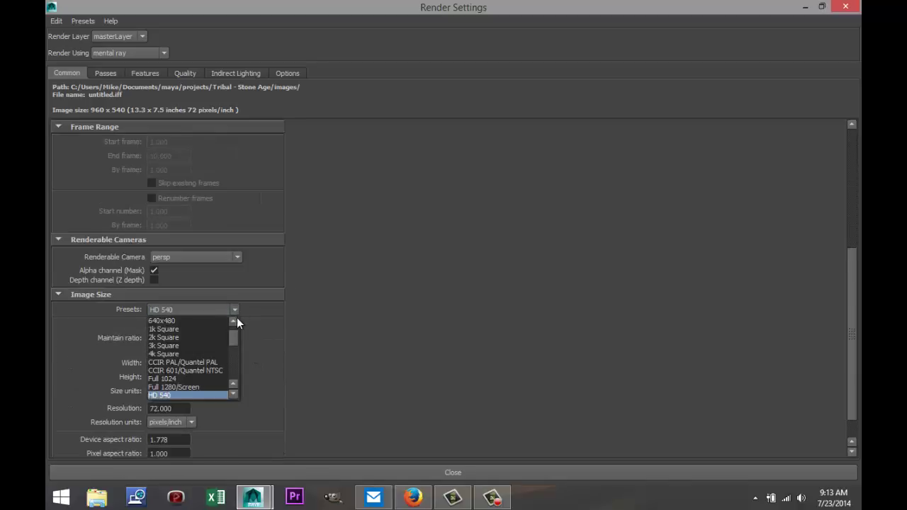
scroll(232, 391, down, 2)
click(215, 391)
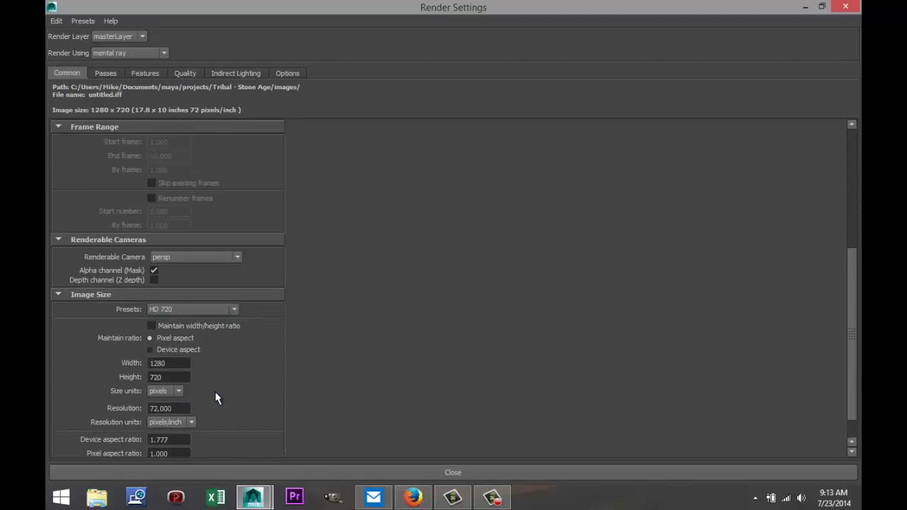
Step: Minimize Render Settings and zoom in close on the brick cylinder
click(805, 8)
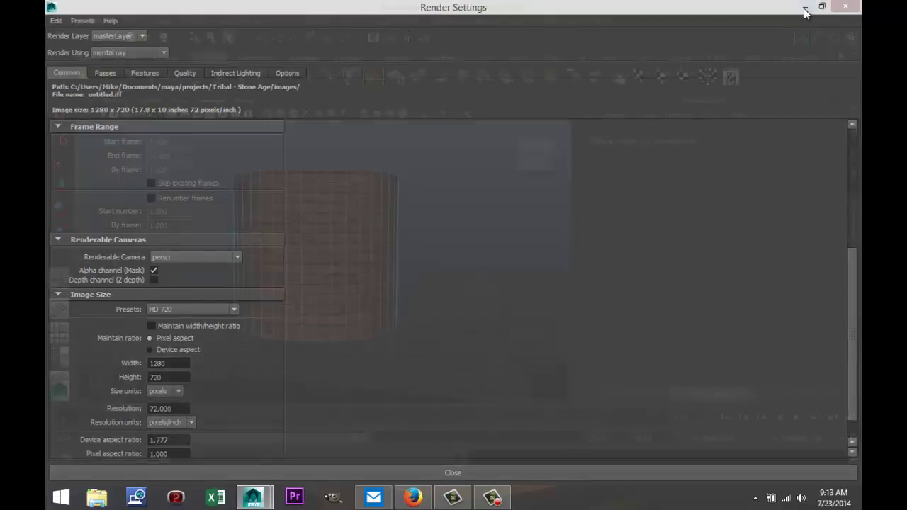
scroll(477, 235, up, 5)
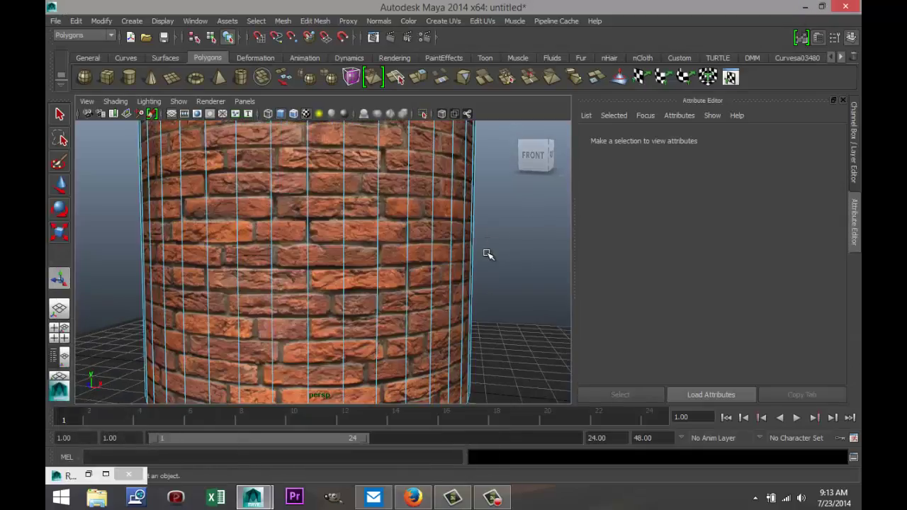
scroll(500, 252, up, 2)
scroll(499, 251, up, 2)
scroll(506, 247, up, 2)
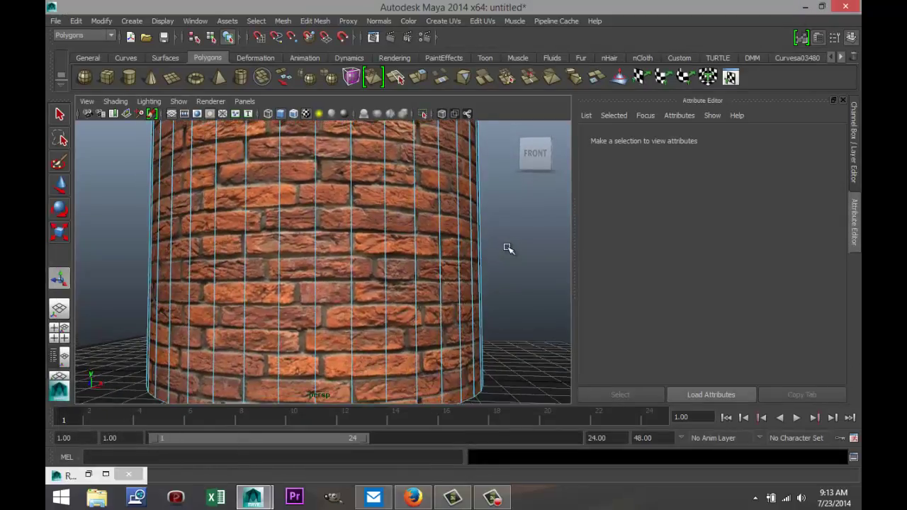
alt+middle_drag(507, 241, 510, 263)
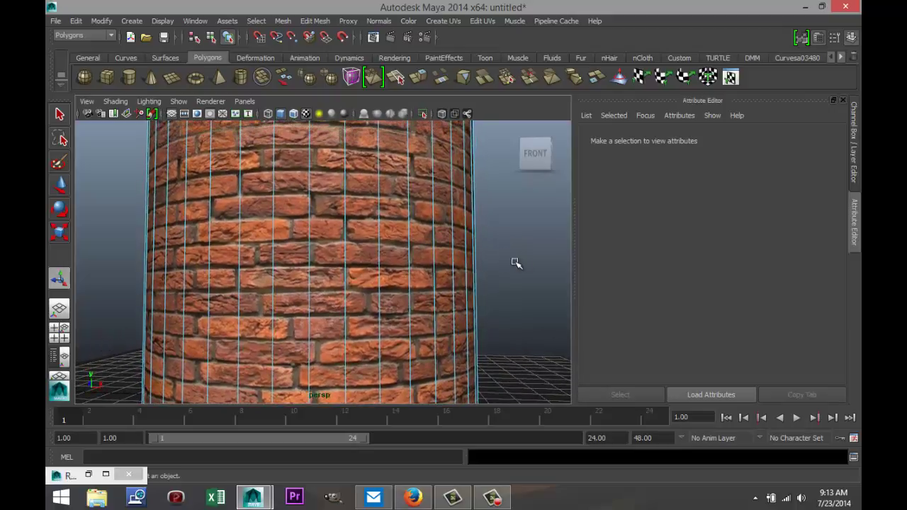